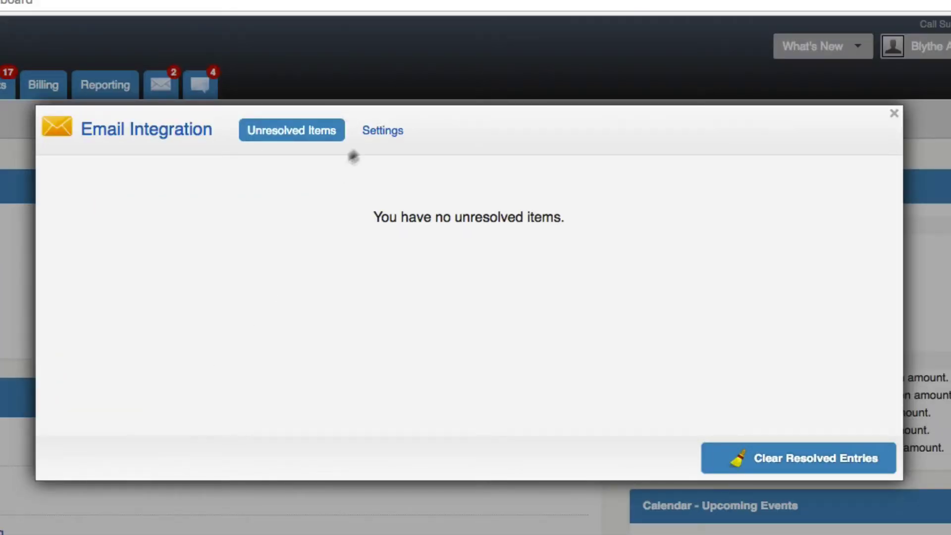
# Open the Email Integration Settings tab and highlight the full MyCase forwarding email address.
pyautogui.click(380, 131)
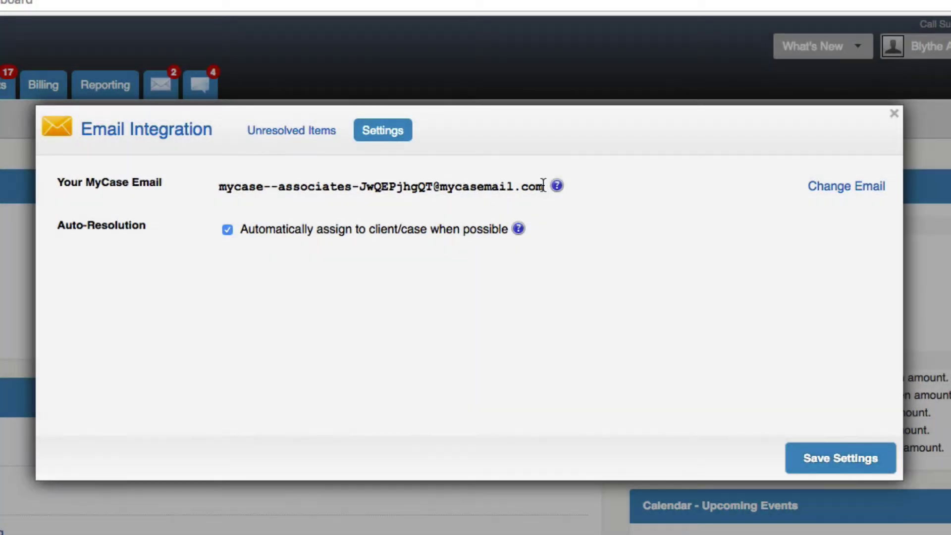
pyautogui.moveTo(545, 185); pyautogui.dragTo(218, 186)
pyautogui.press('super+c')
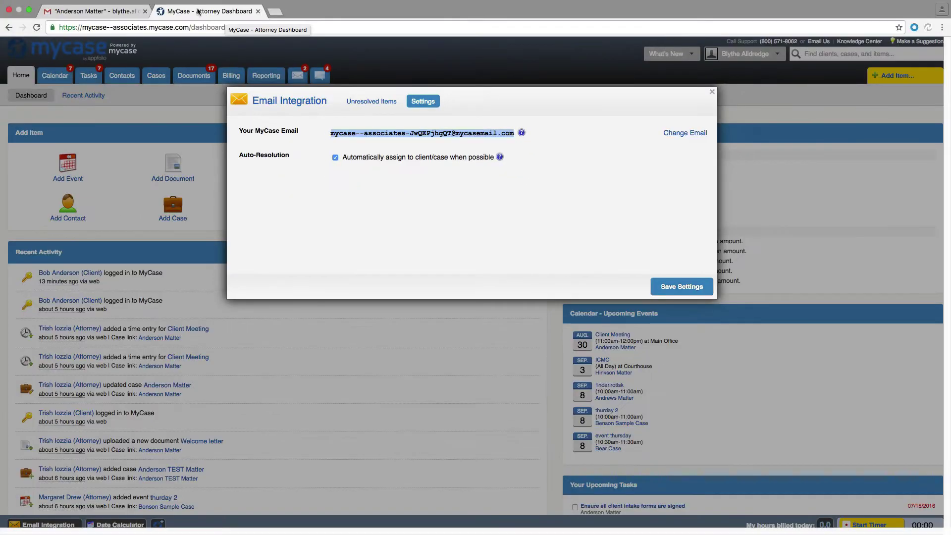
# Go back to Gmail and open Google Contacts from the apps menu.
pyautogui.click(115, 10)
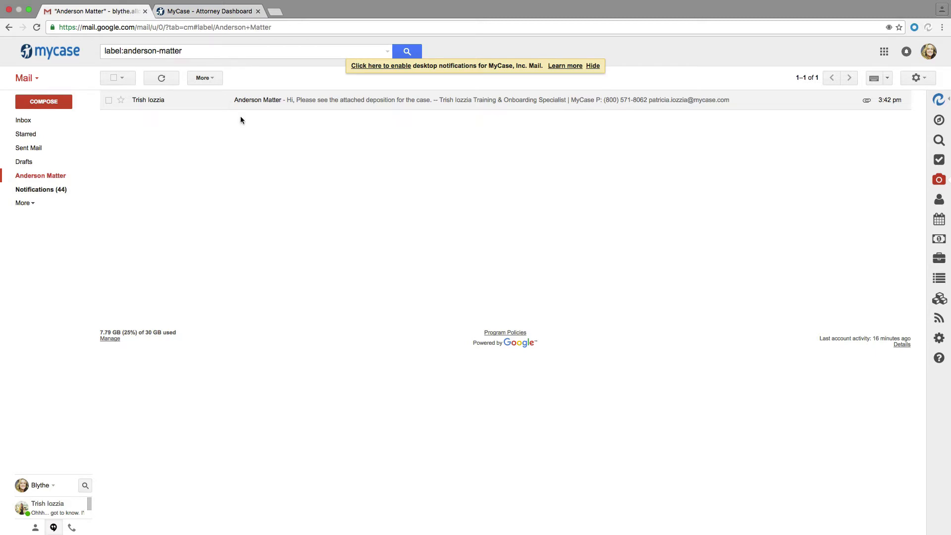
pyautogui.click(884, 51)
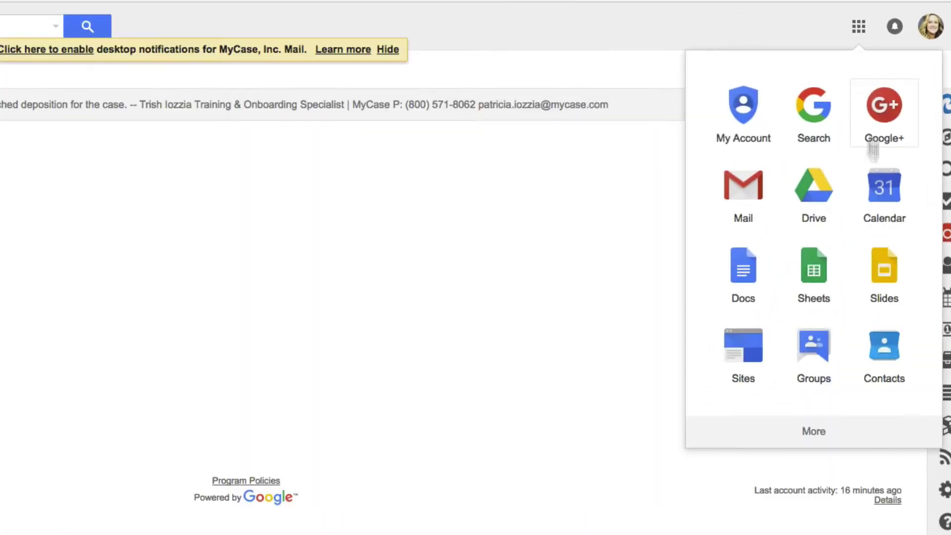
pyautogui.click(893, 356)
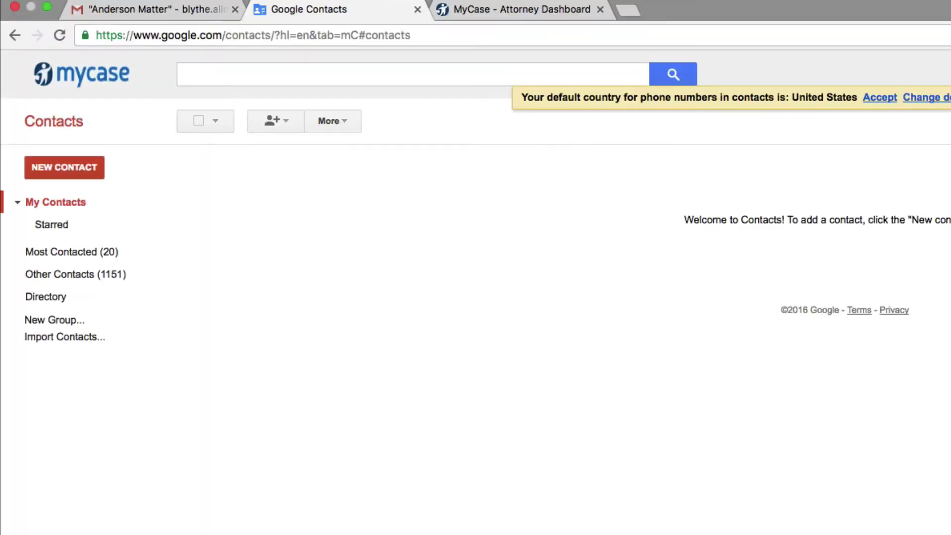
# Create contact 'MyCase Forwarding Email' with the pasted MyCase forwarding address as its email.
pyautogui.click(86, 170)
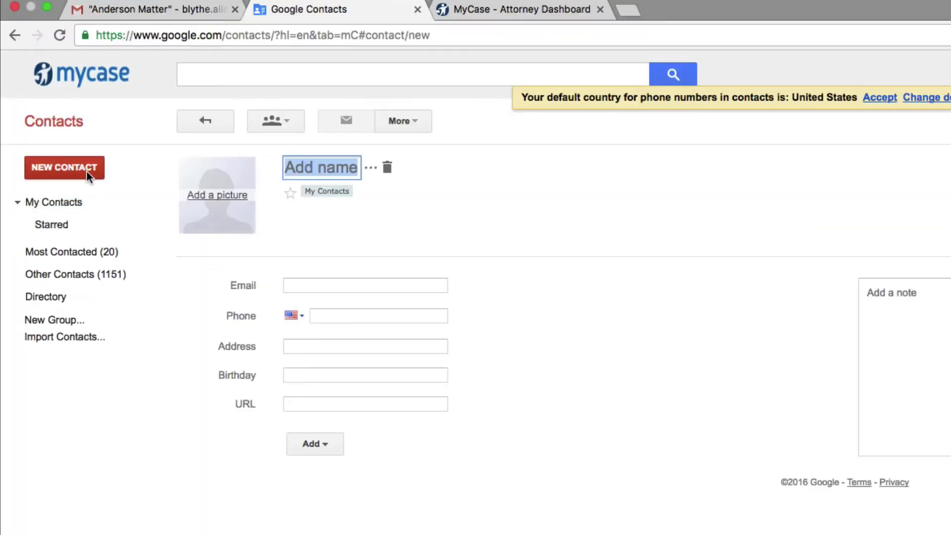
pyautogui.click(318, 284)
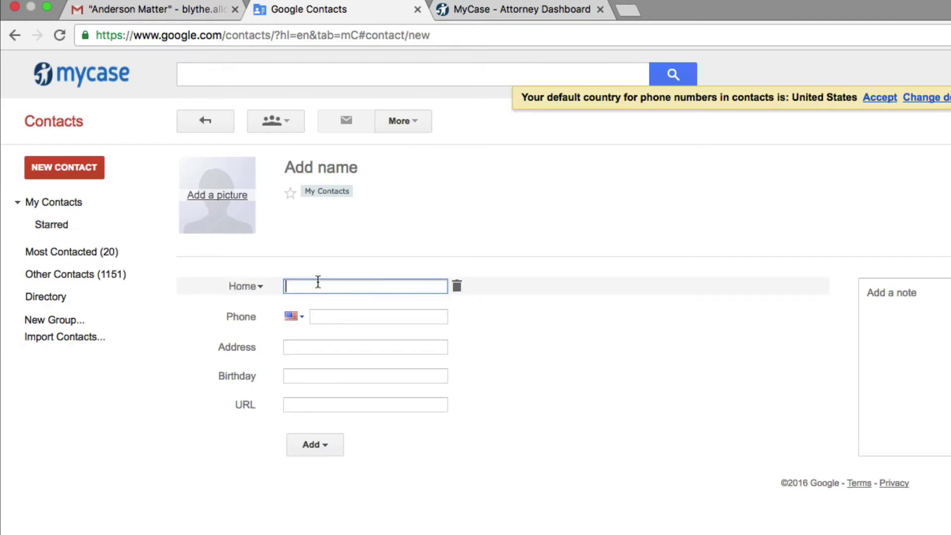
pyautogui.press('super+v')
pyautogui.click(320, 169)
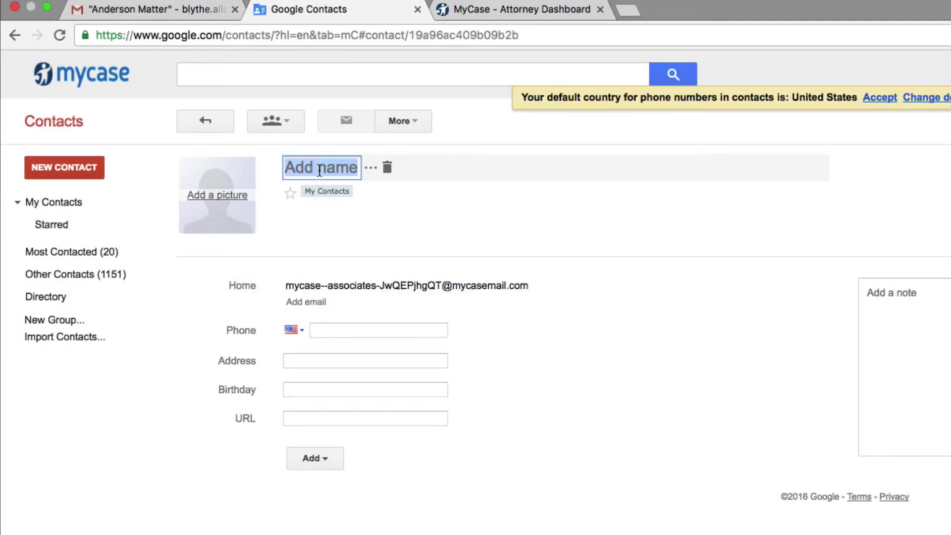
pyautogui.write('MyCase For')
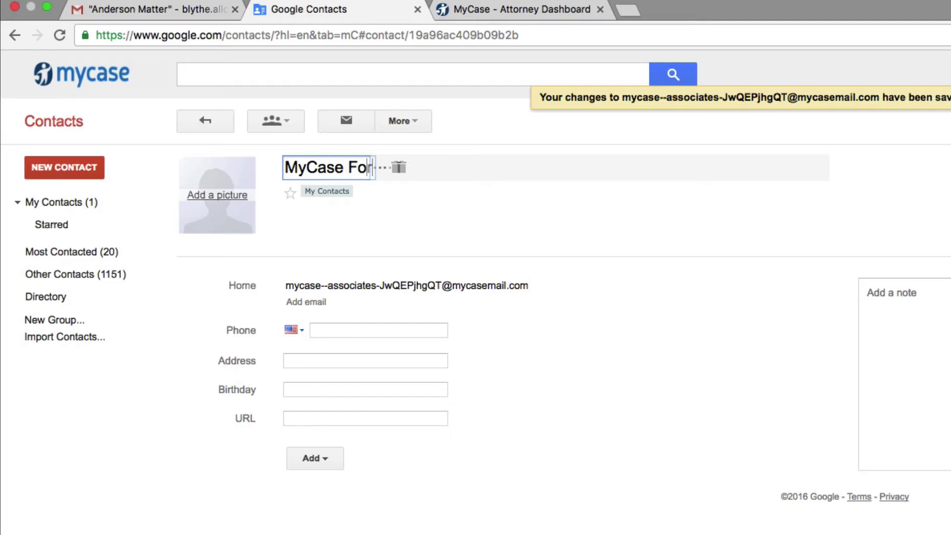
pyautogui.write('warding Email')
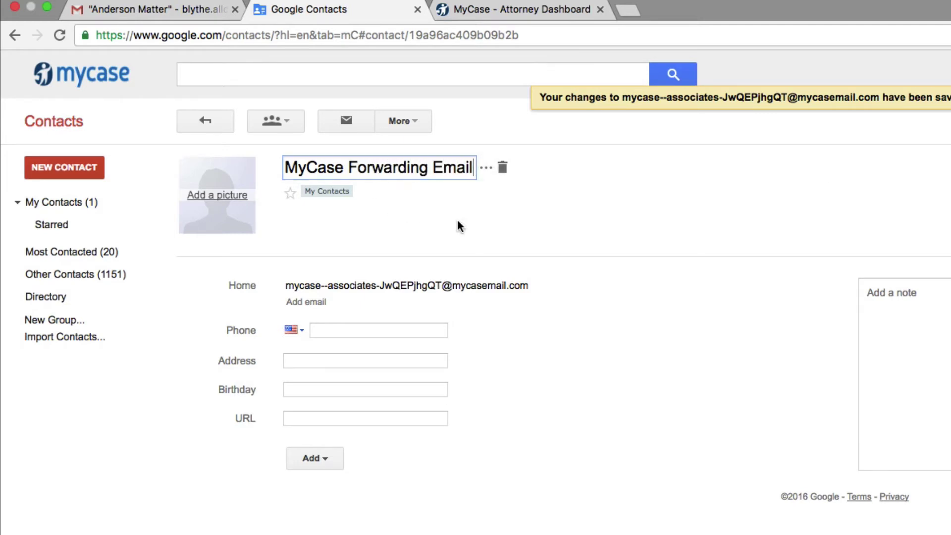
pyautogui.press('Return')
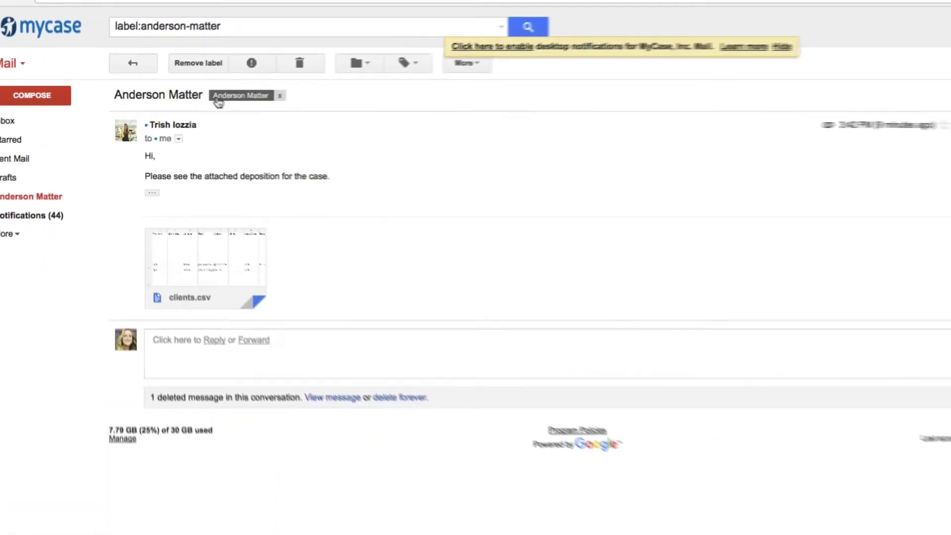
# Forward the Anderson Matter message and clients.csv, picking MyCase Forwarding Email from saved contacts, and send.
pyautogui.moveTo(200, 231)
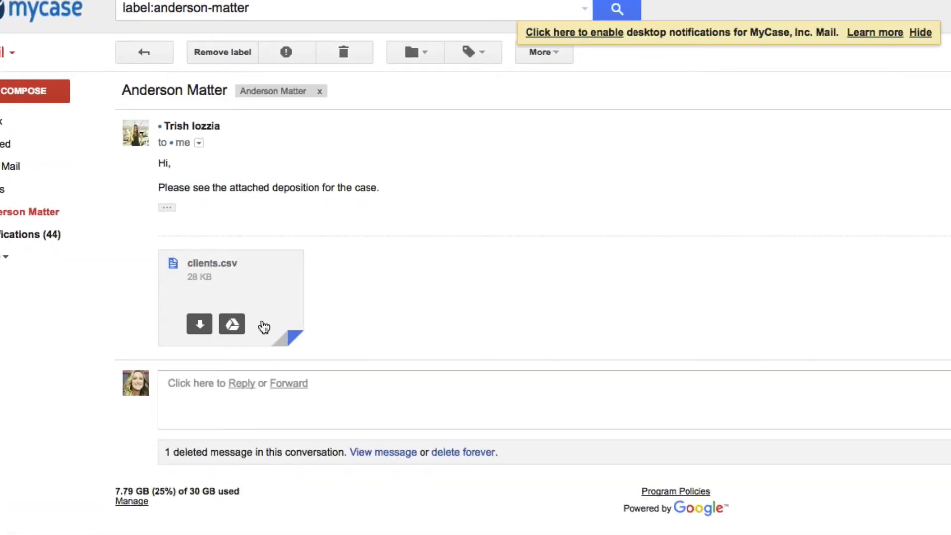
pyautogui.click(290, 383)
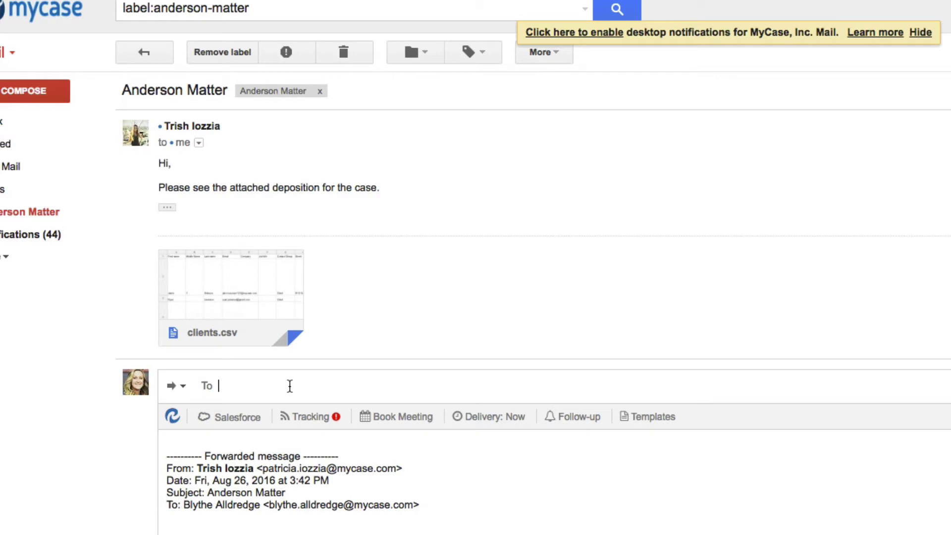
pyautogui.click(208, 387)
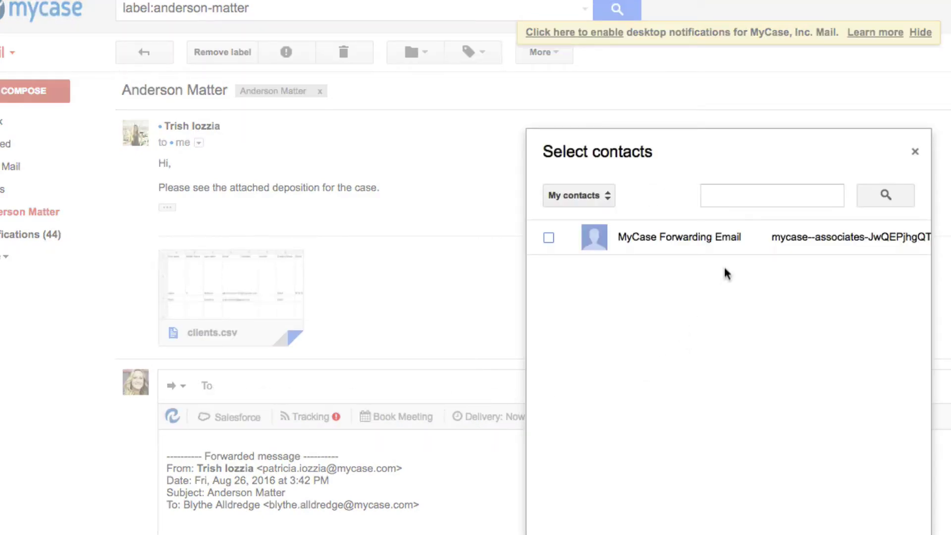
pyautogui.click(548, 237)
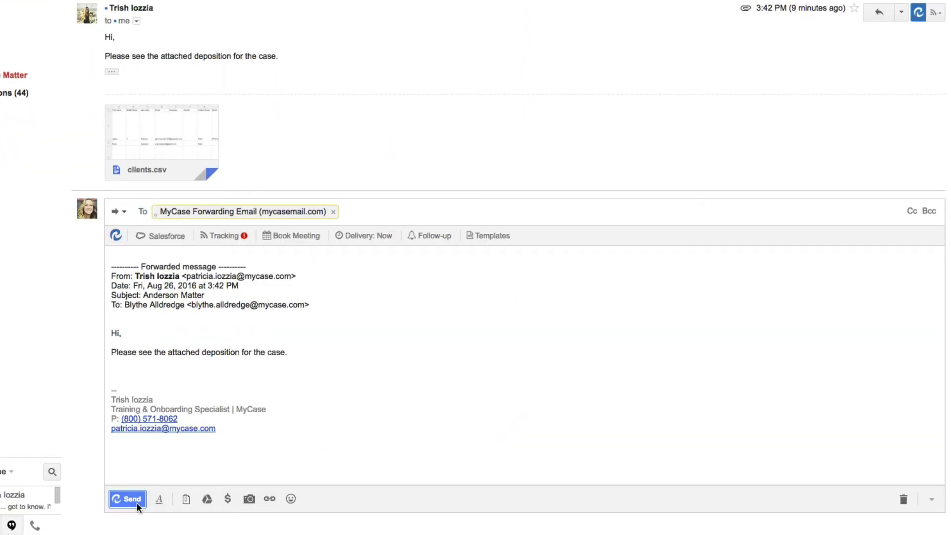
pyautogui.click(135, 501)
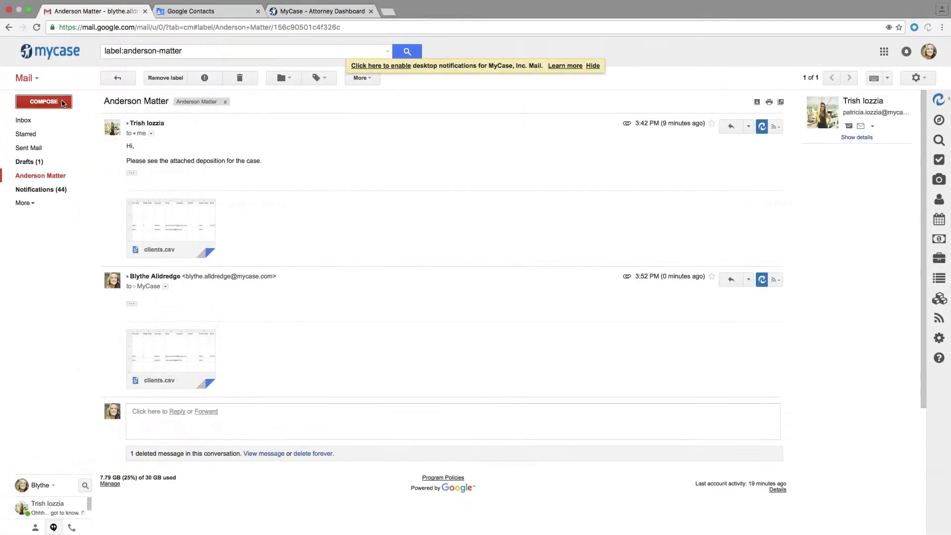
# Compose a new email to the suggested attorney and add a Cc line.
pyautogui.click(44, 102)
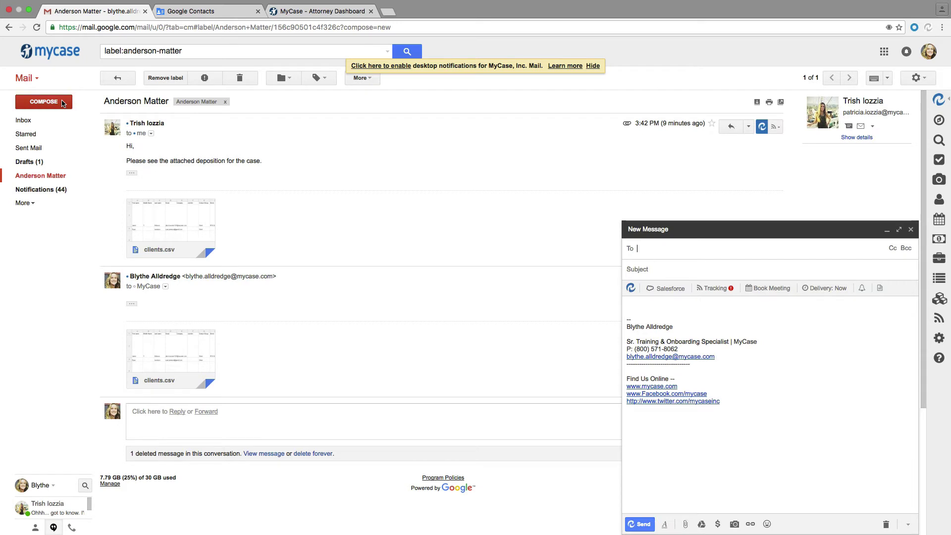
pyautogui.write('Tr')
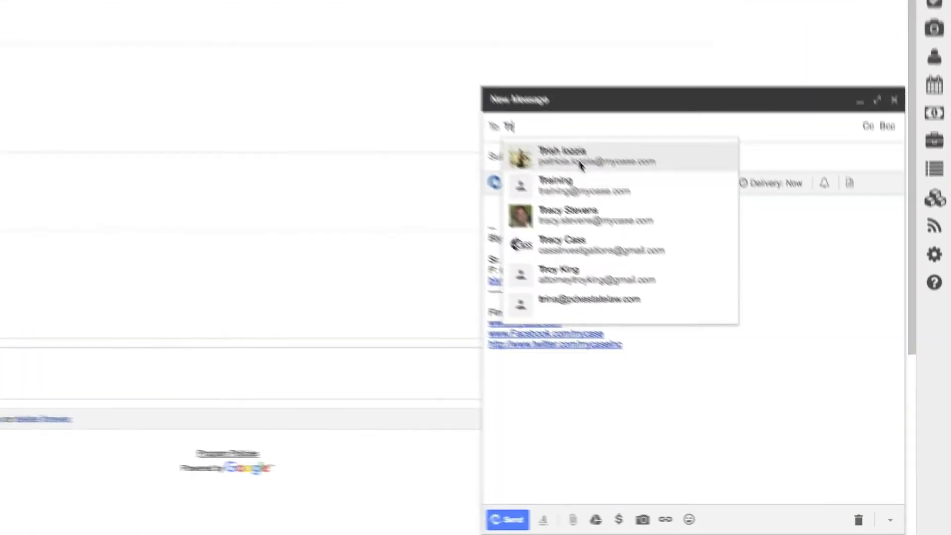
pyautogui.click(691, 270)
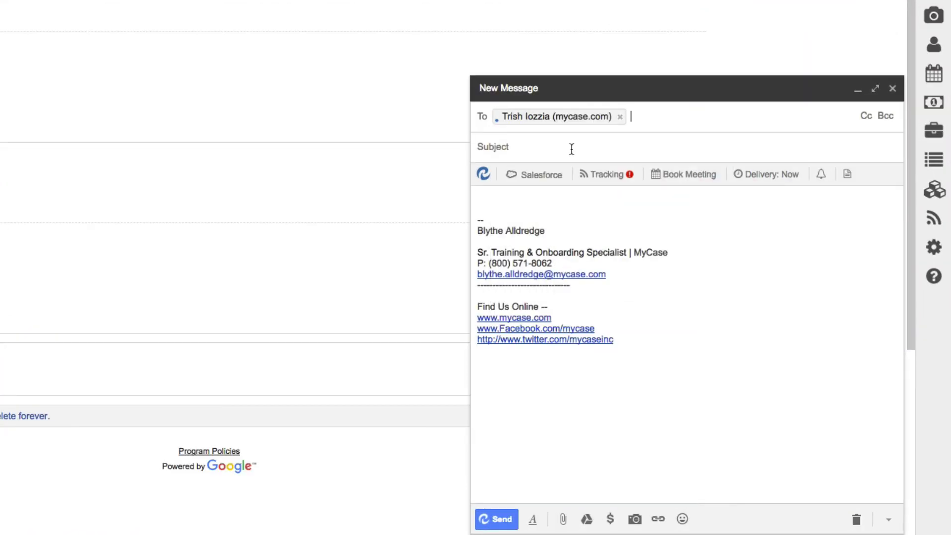
pyautogui.click(866, 117)
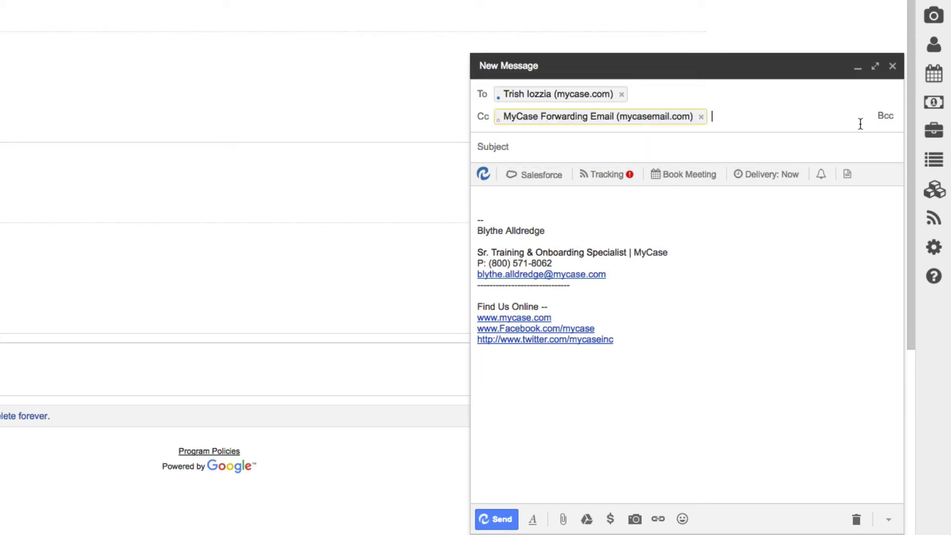
# Send it with subject 'Meeting today' and body 'Please come prepared with notes.' and 'Thank you'.
pyautogui.click(849, 144)
pyautogui.write('Meet')
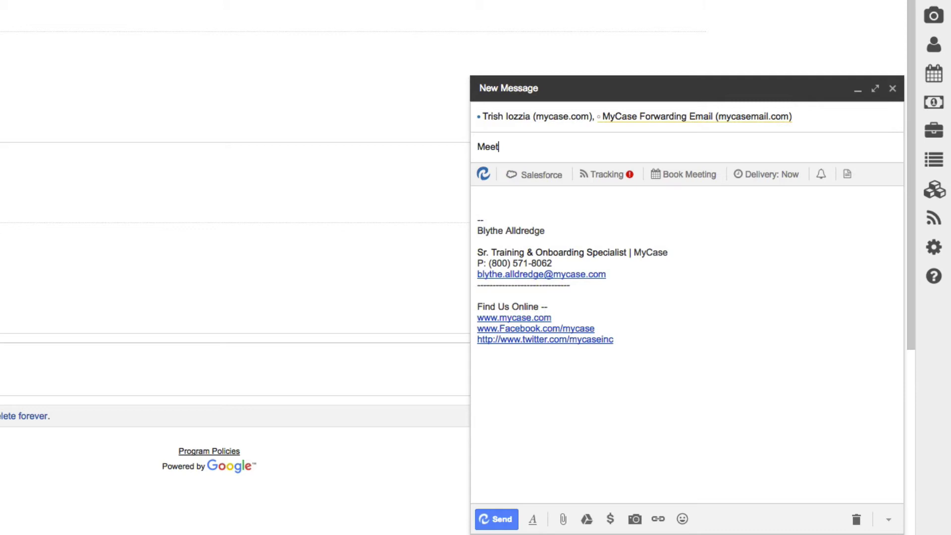
pyautogui.write('ing today')
pyautogui.press('Tab')
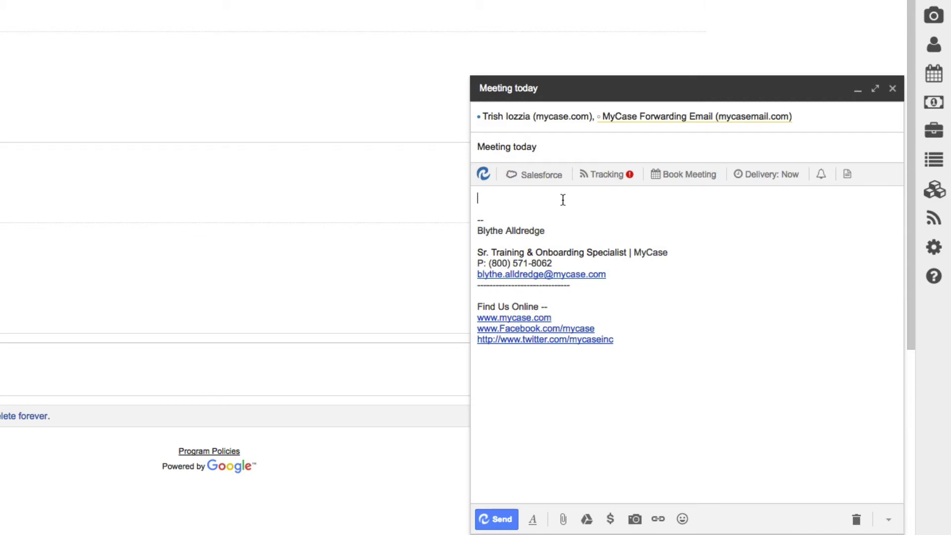
pyautogui.write('Please come prepared with ')
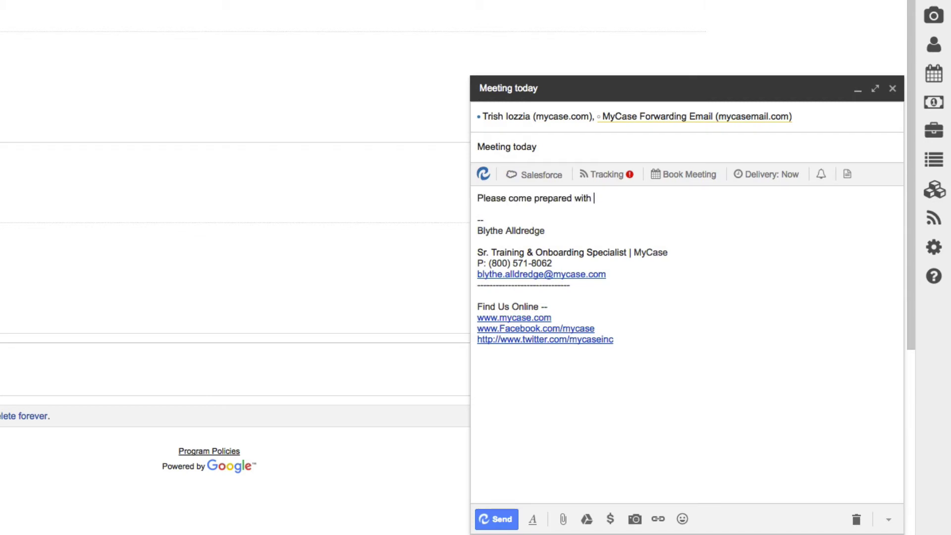
pyautogui.write('notes.')
pyautogui.press('Return')
pyautogui.press('Return')
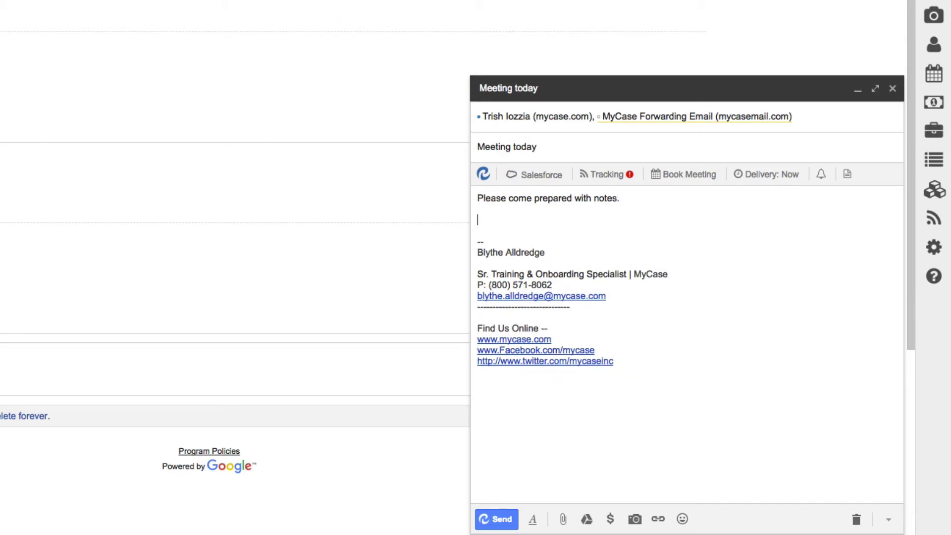
pyautogui.write('Thank you!')
pyautogui.click(510, 521)
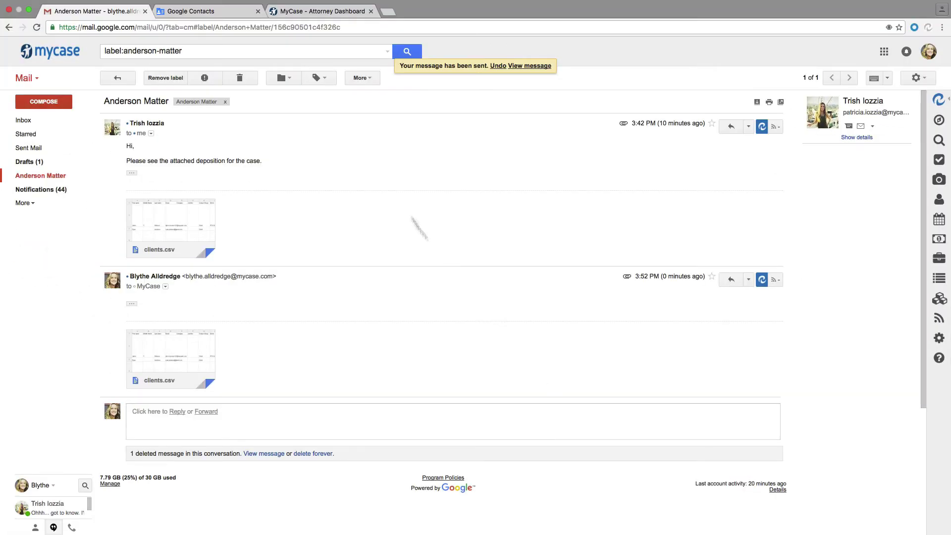
# Switch to the MyCase Attorney Dashboard and open Email Integration's unresolved items.
pyautogui.press('super+3')
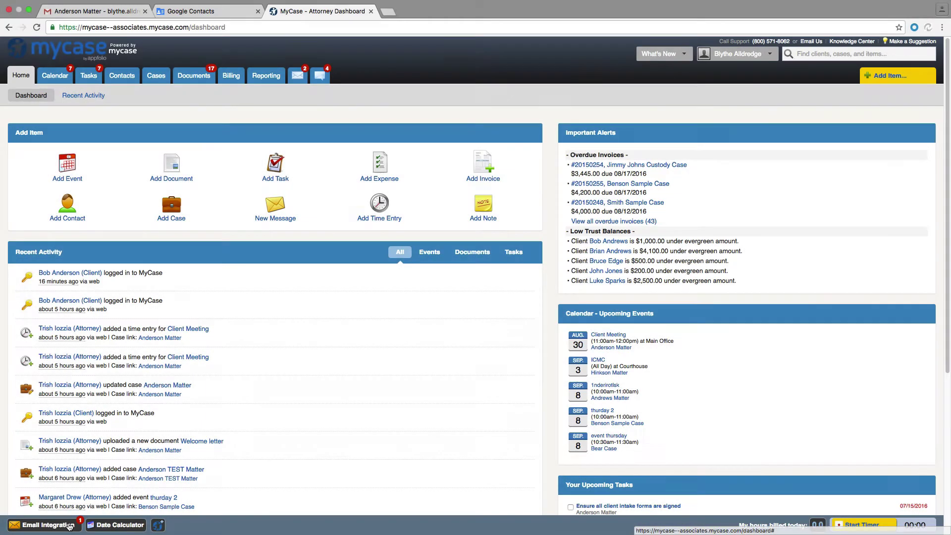
pyautogui.click(69, 526)
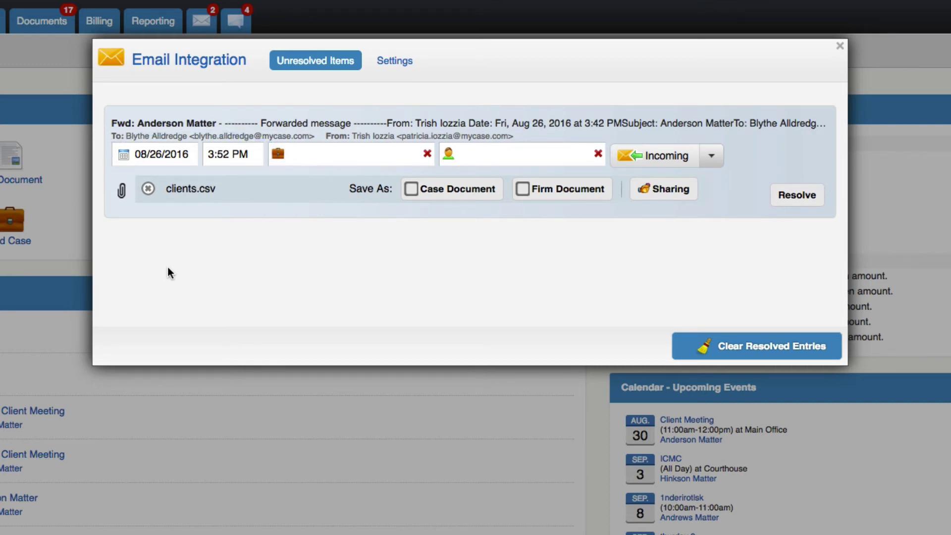
pyautogui.click(163, 154)
pyautogui.click(238, 295)
pyautogui.click(332, 154)
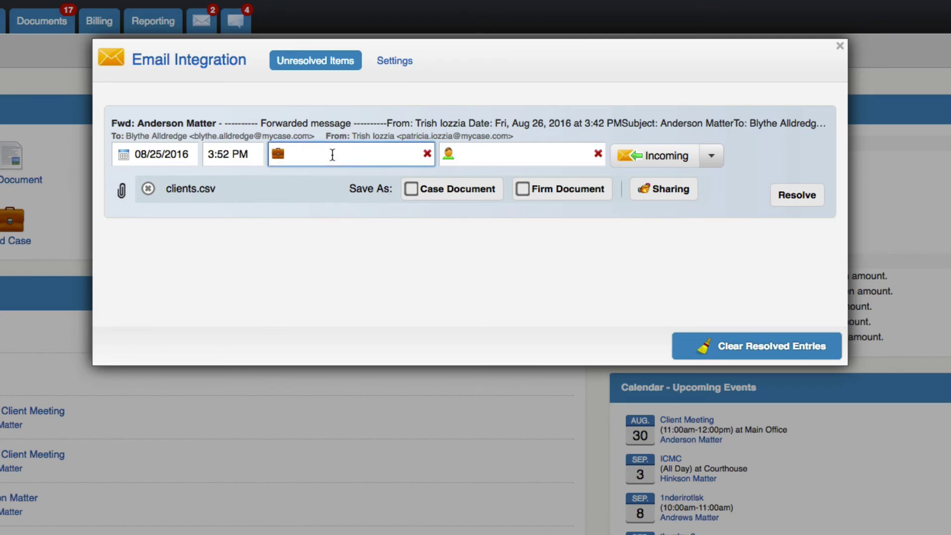
pyautogui.write('anders')
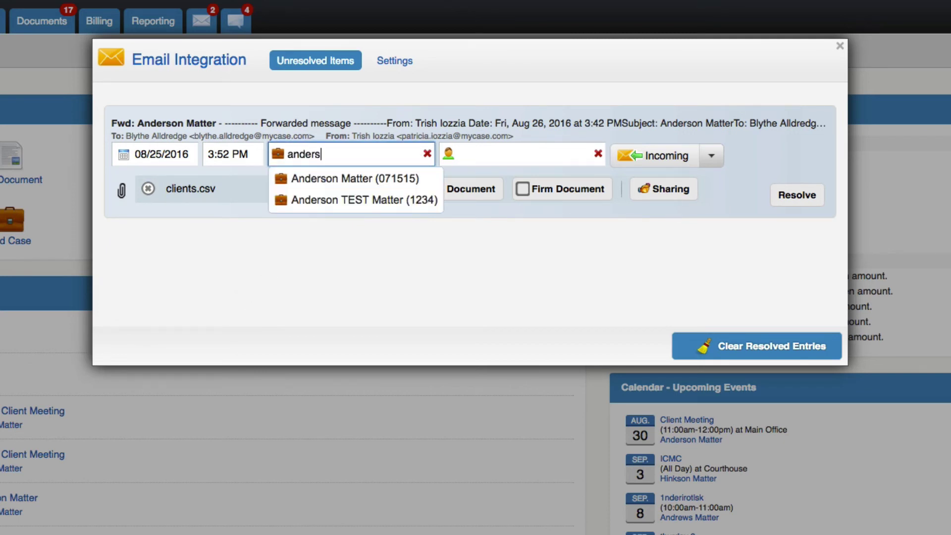
pyautogui.click(334, 173)
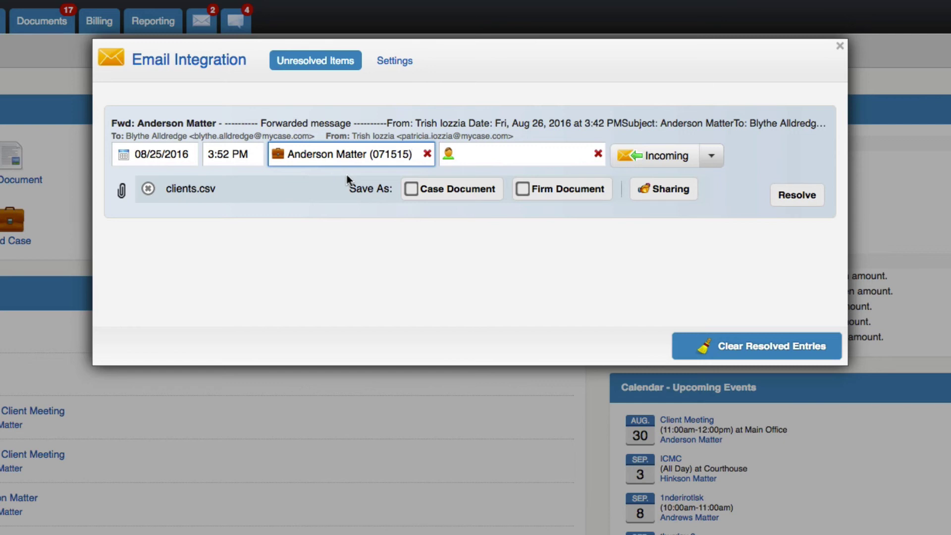
# Search for the client by name and link that contact to the email.
pyautogui.click(492, 155)
pyautogui.write('bob')
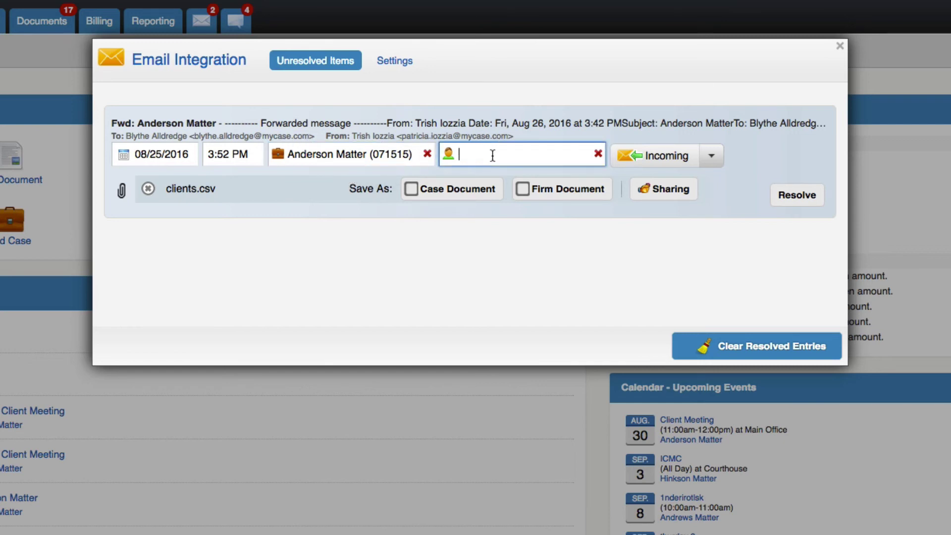
pyautogui.write(' ander')
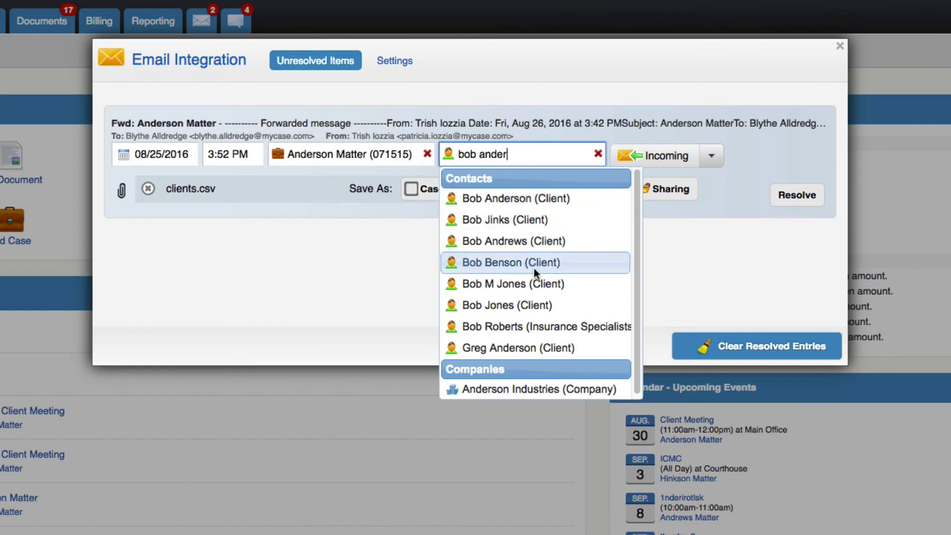
pyautogui.click(515, 198)
pyautogui.click(712, 155)
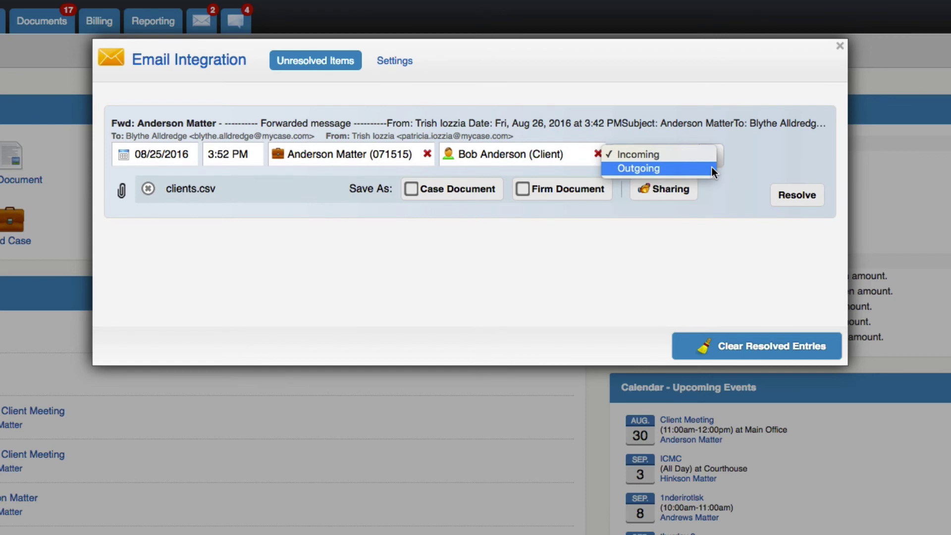
# Keep it Incoming, mark clients.csv as a Case Document, resolve the email, and close Email Integration.
pyautogui.click(723, 213)
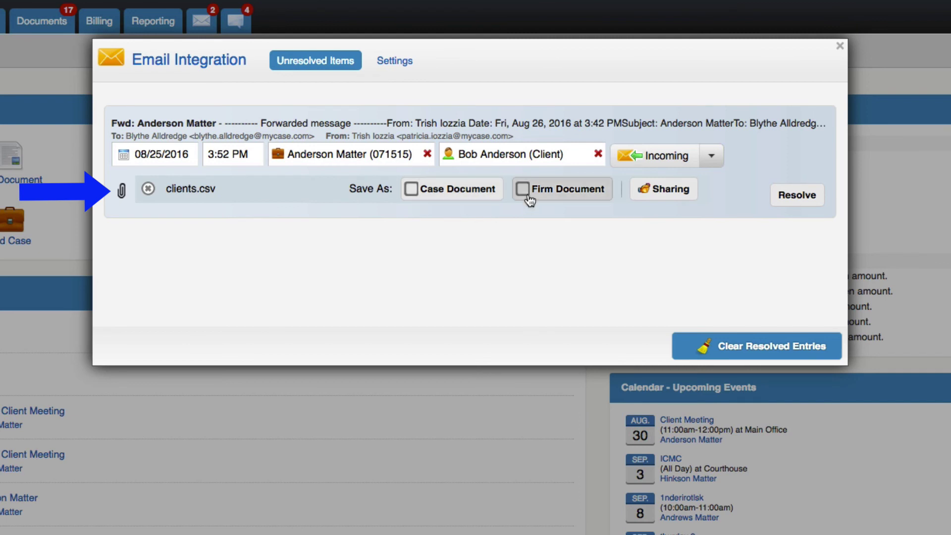
pyautogui.click(495, 198)
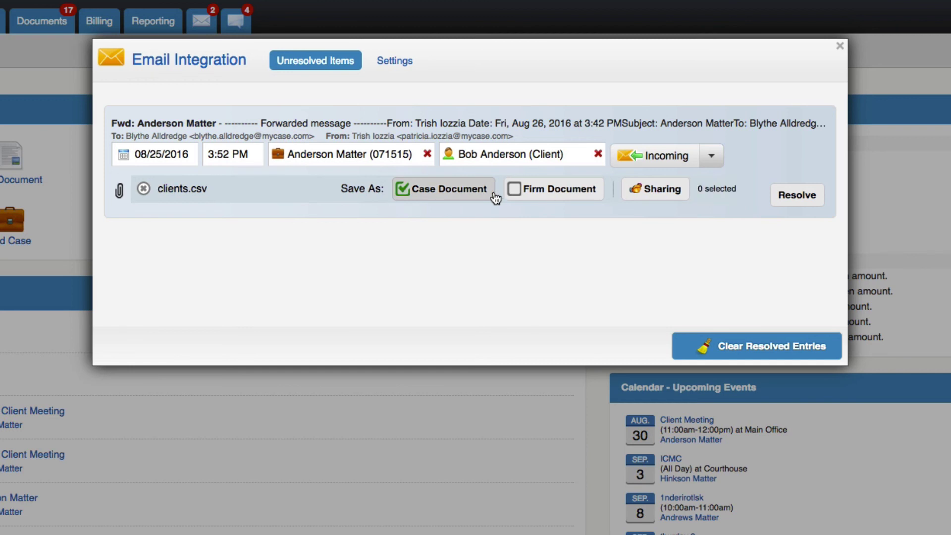
pyautogui.click(784, 201)
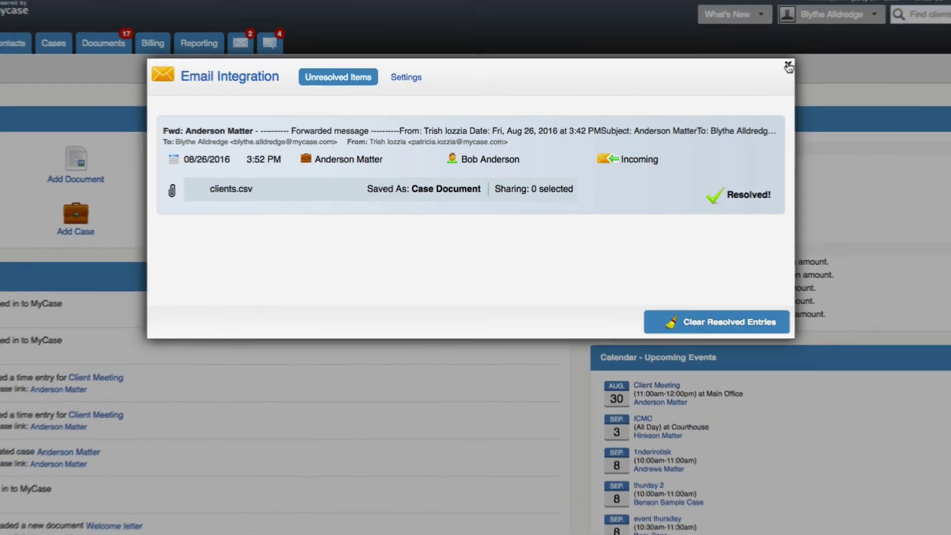
pyautogui.click(788, 66)
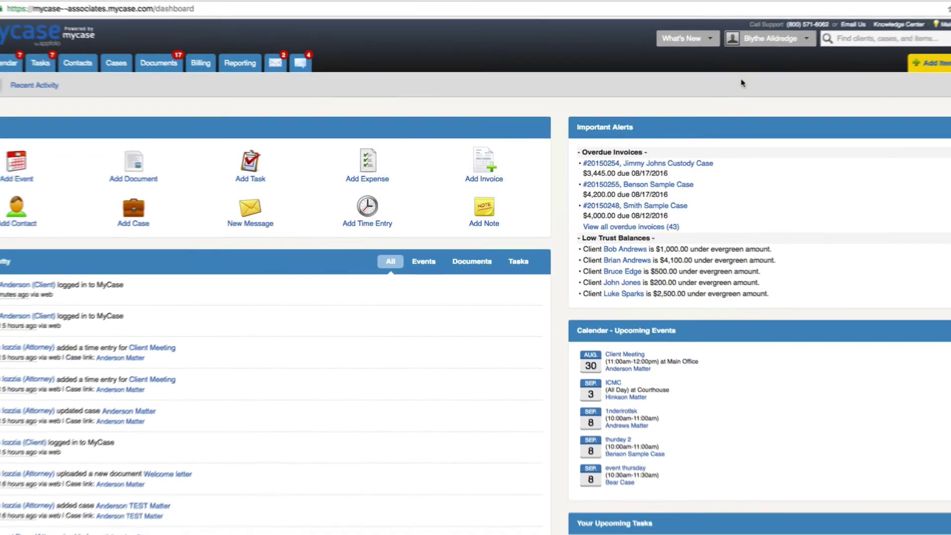